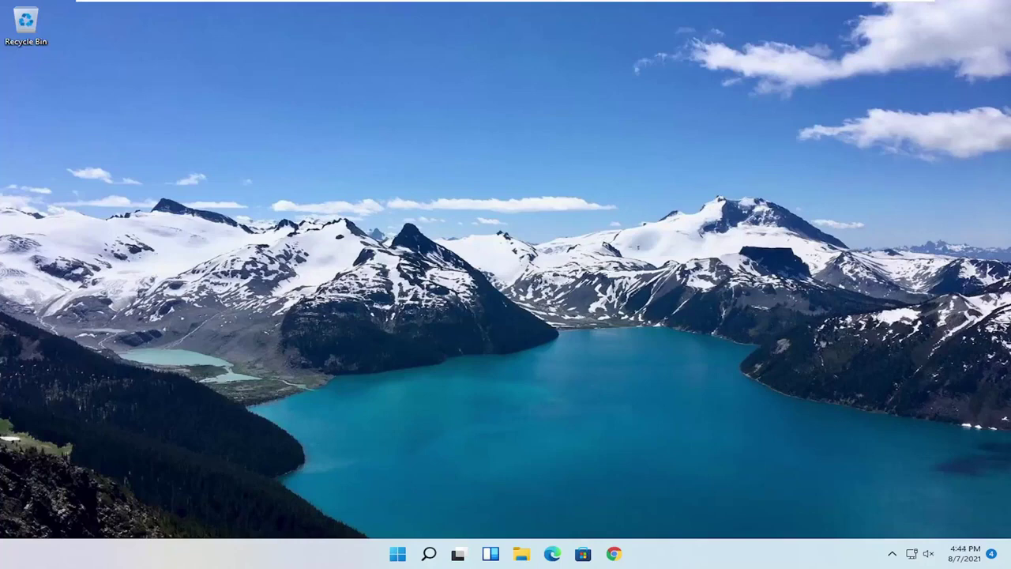
# Step: Search Windows for 'group policy' and launch Edit group policy
pyautogui.click(428, 553)
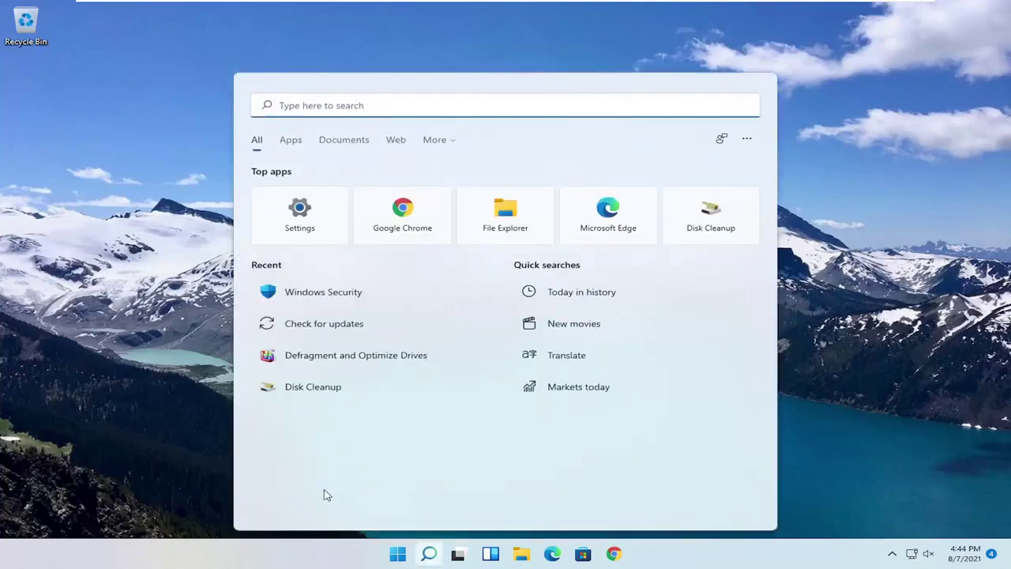
pyautogui.write('group policy')
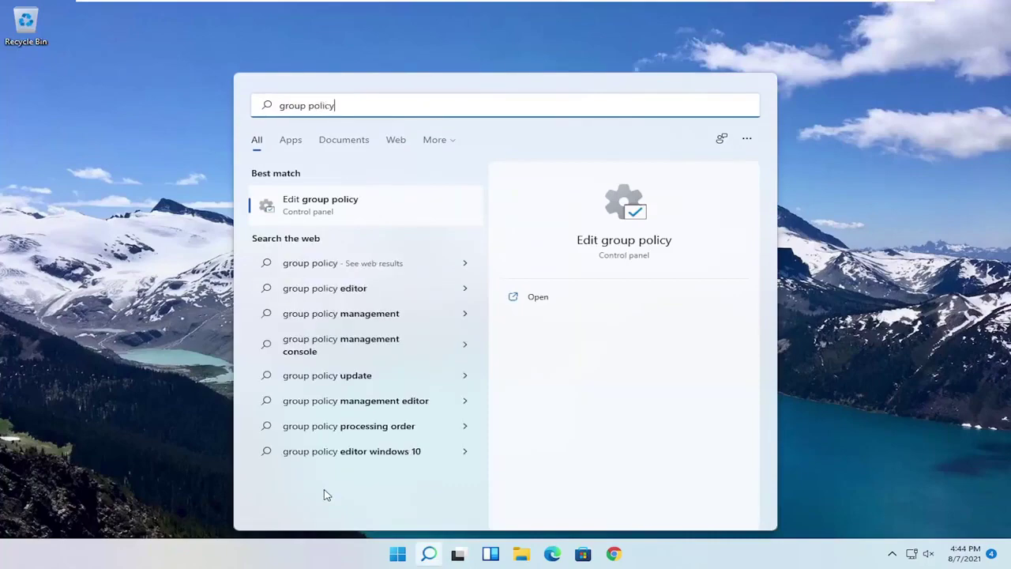
pyautogui.click(300, 203)
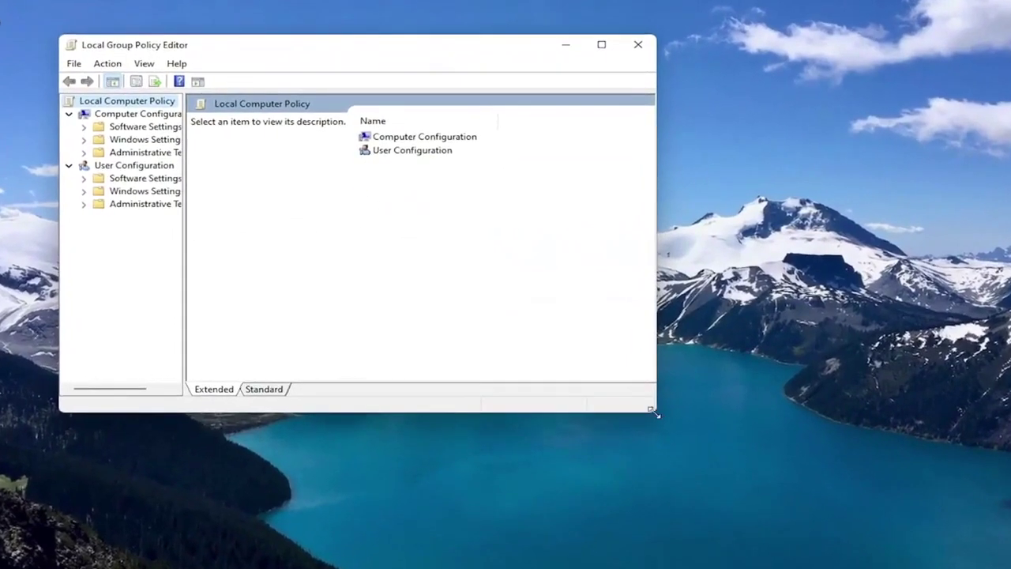
# Step: Enlarge the Group Policy Editor window, widen its tree pane, and move it right
pyautogui.moveTo(652, 410); pyautogui.dragTo(819, 506)
pyautogui.moveTo(184, 282); pyautogui.dragTo(263, 284)
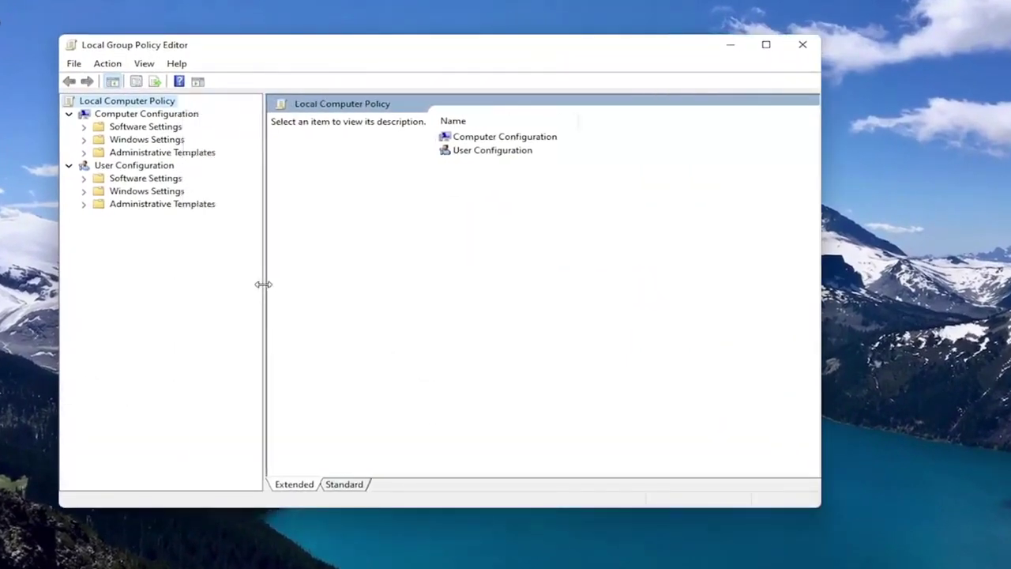
pyautogui.moveTo(331, 49); pyautogui.dragTo(410, 51)
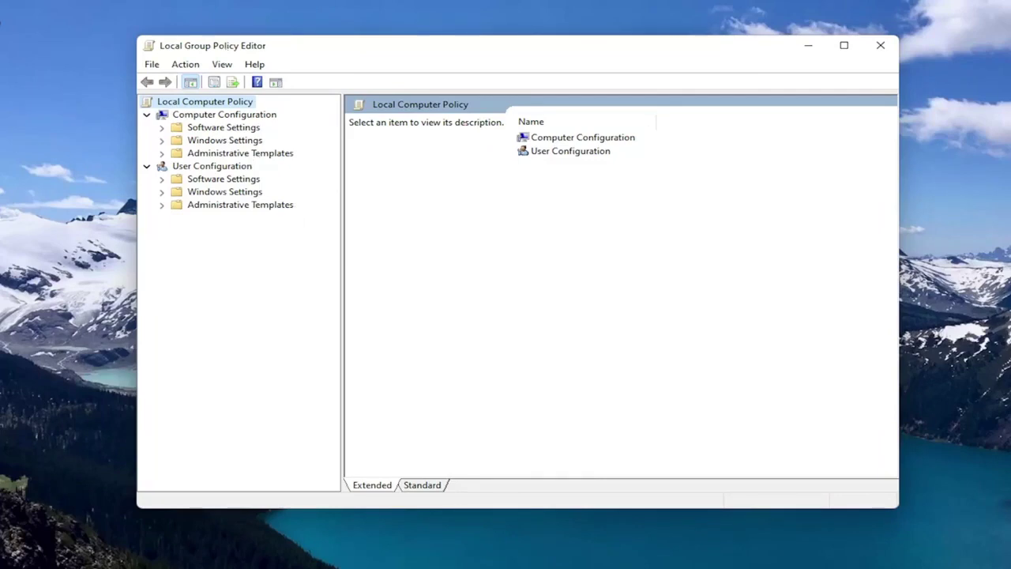
# Step: Expand Computer Configuration > Administrative Templates > Windows Components > Microsoft Defender Antivirus
pyautogui.click(207, 115)
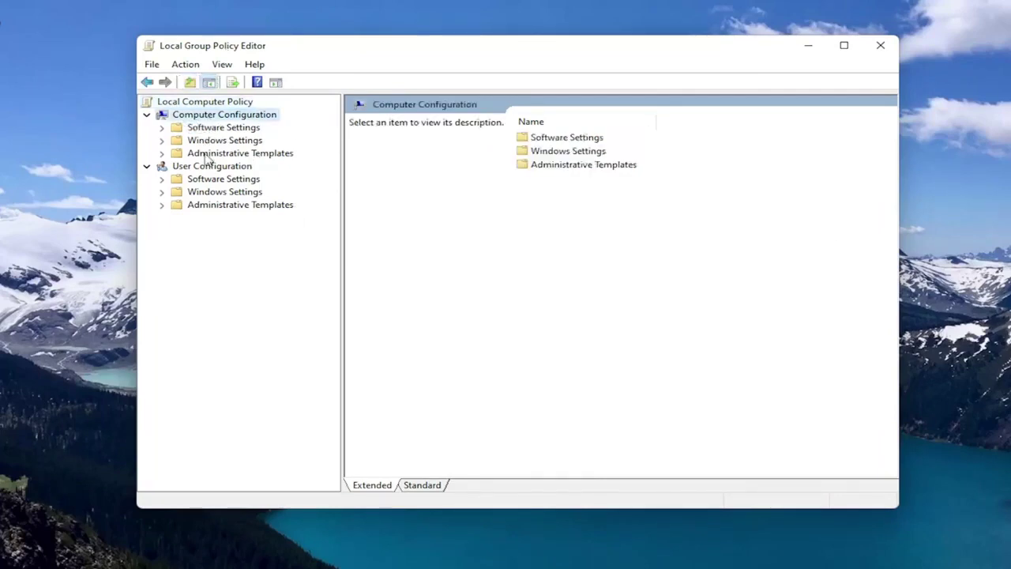
pyautogui.click(207, 155)
pyautogui.doubleClick(207, 155)
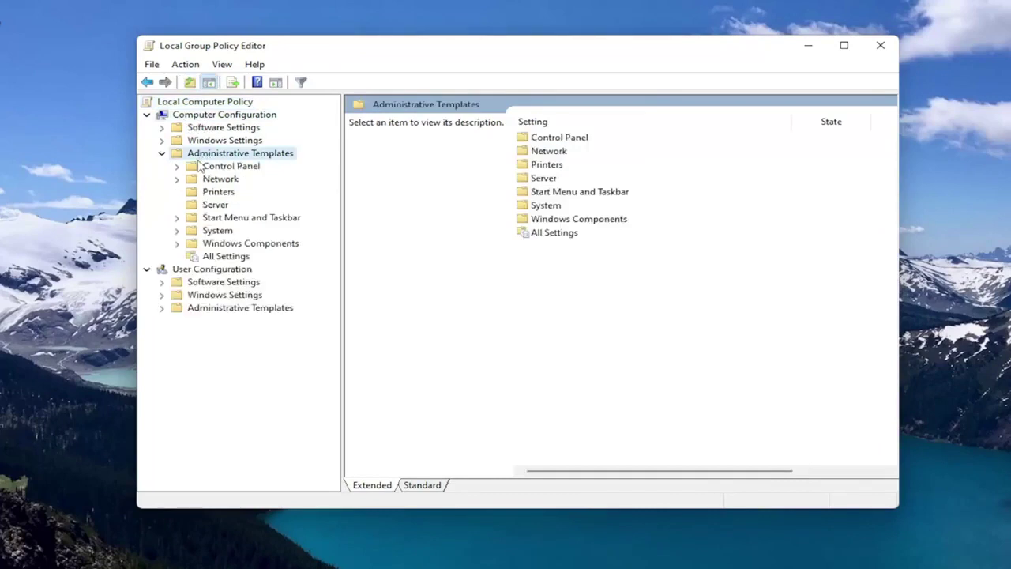
pyautogui.click(225, 245)
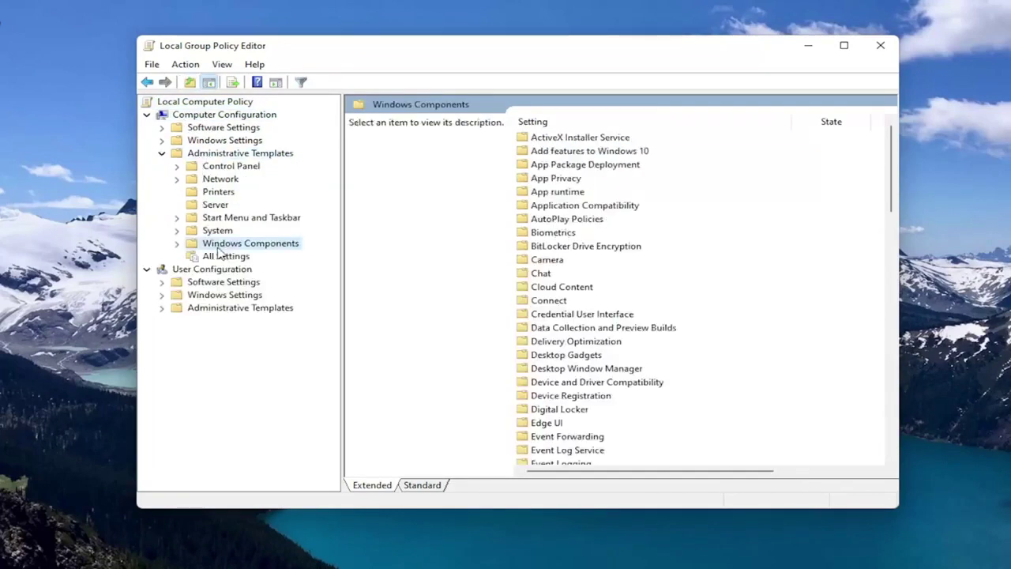
pyautogui.doubleClick(225, 246)
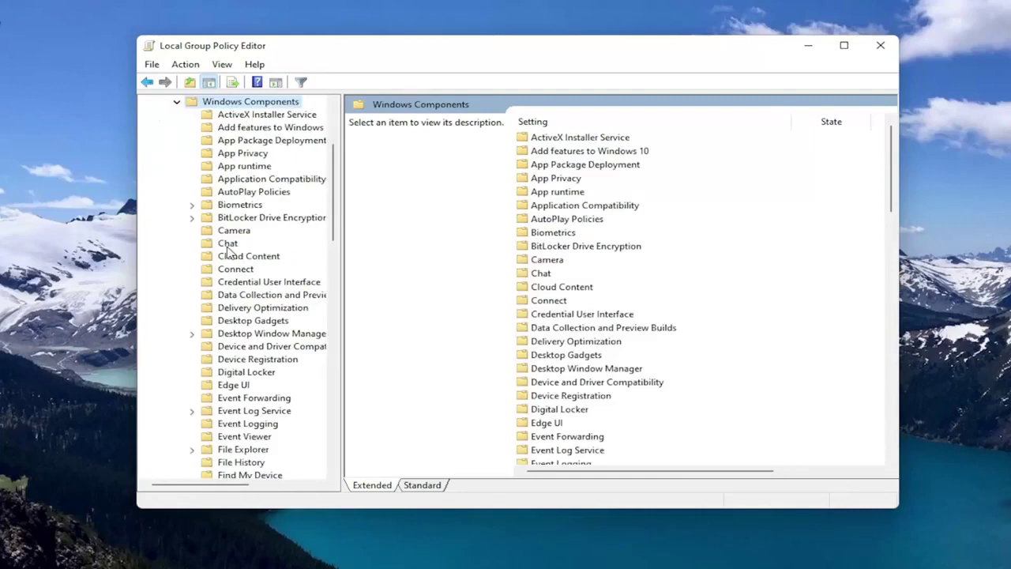
pyautogui.scroll(-8, 277, 331)
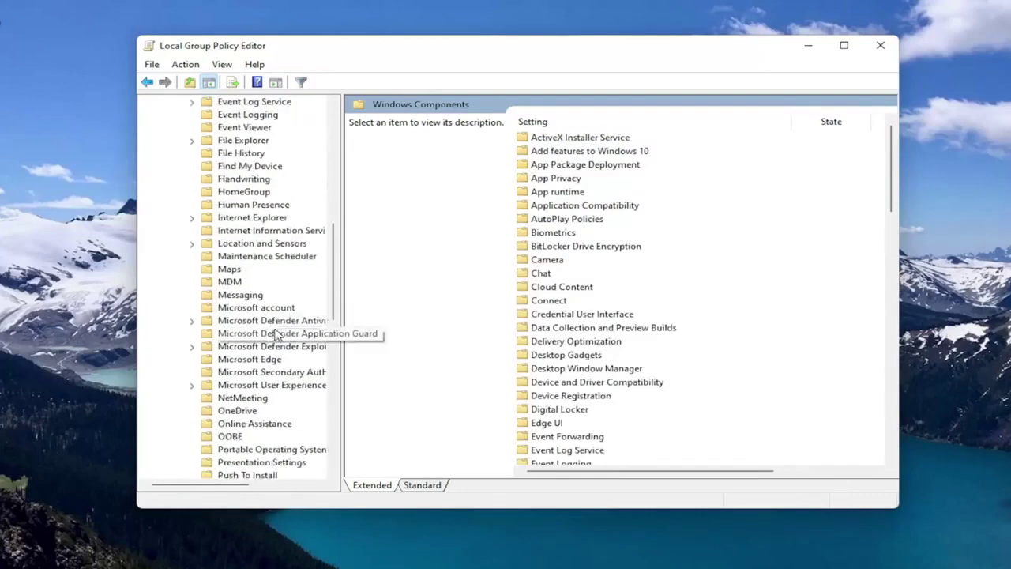
pyautogui.scroll(-6, 277, 335)
pyautogui.scroll(5, 276, 335)
pyautogui.click(253, 284)
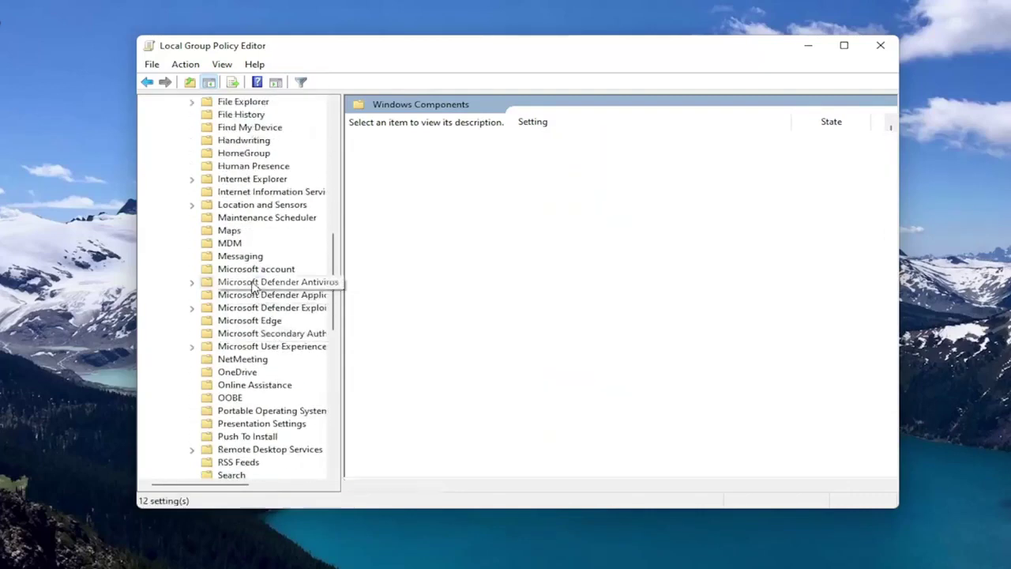
pyautogui.doubleClick(253, 284)
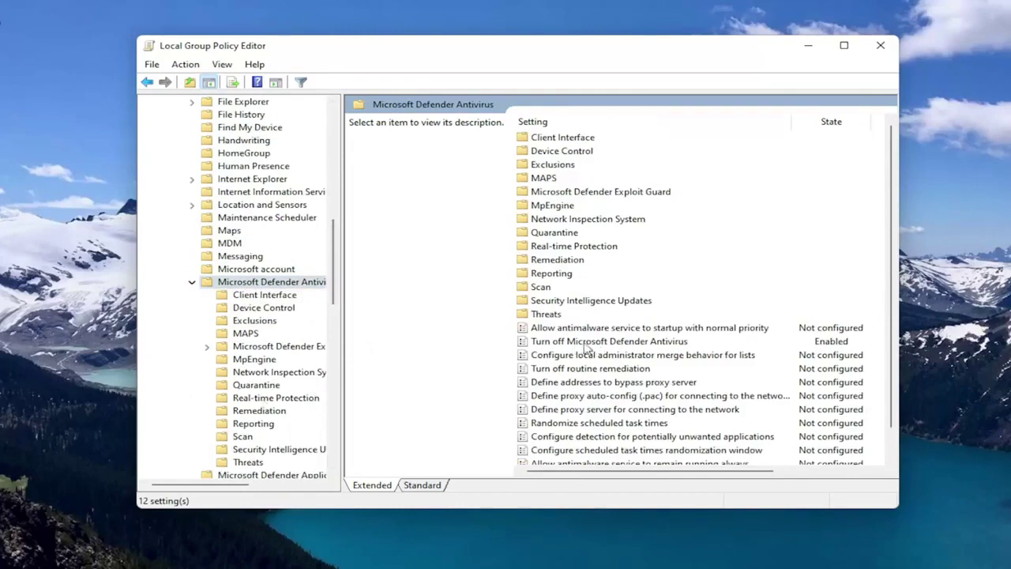
# Step: Confirm Turn off Microsoft Defender Antivirus stays Enabled with OK twice, then close the editor
pyautogui.click(634, 345)
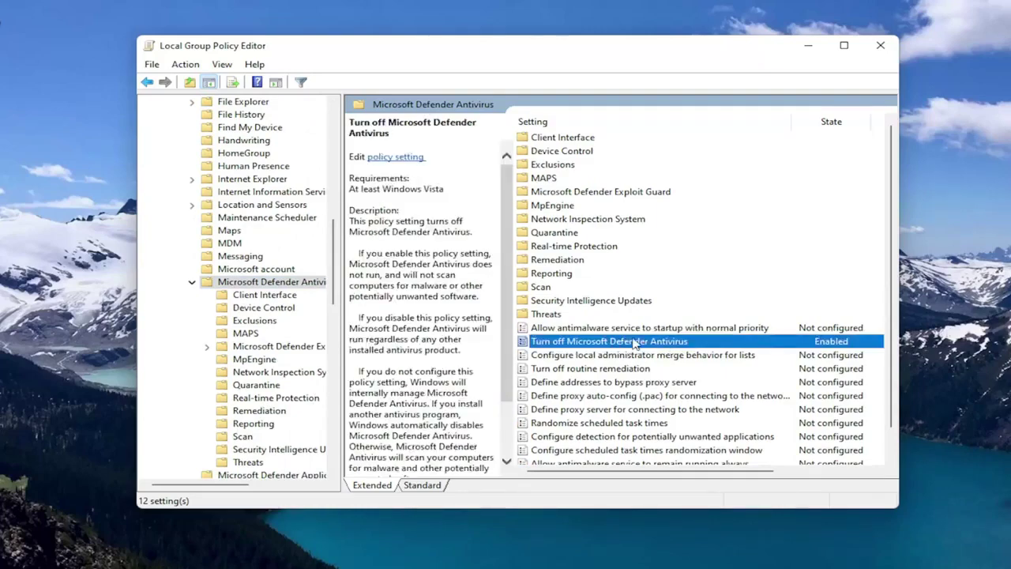
pyautogui.doubleClick(643, 341)
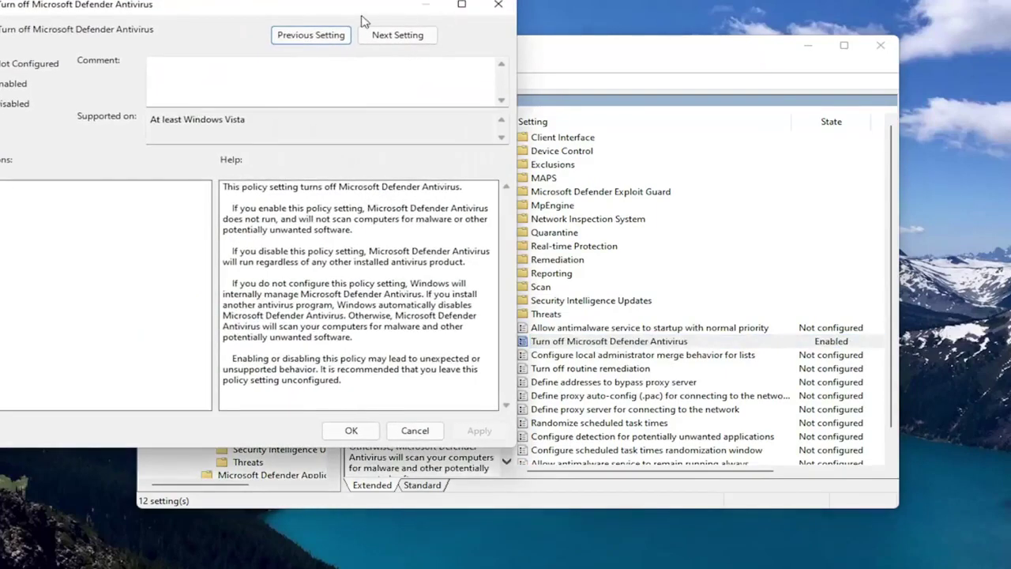
pyautogui.moveTo(335, 9); pyautogui.dragTo(586, 39)
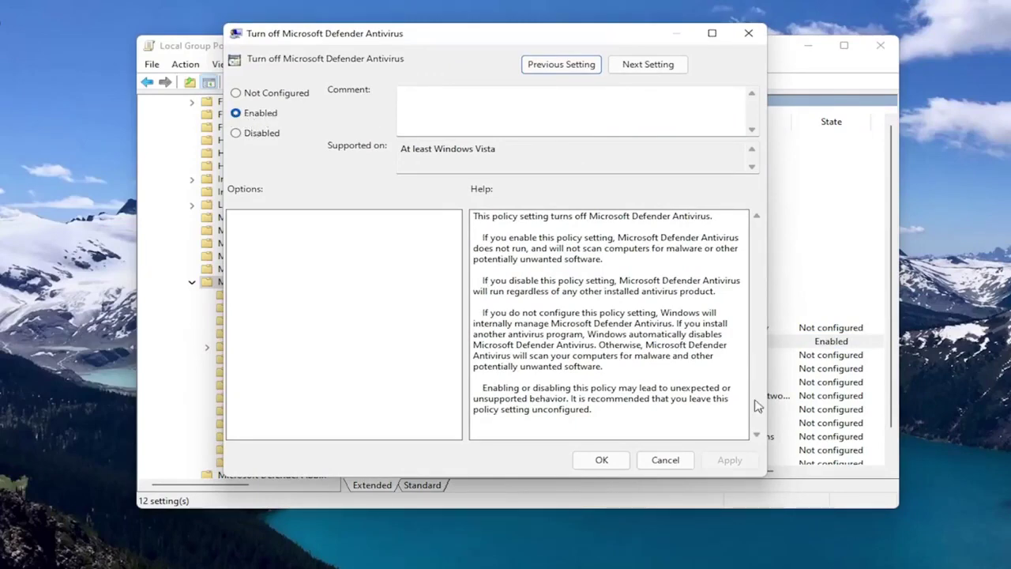
pyautogui.click(610, 462)
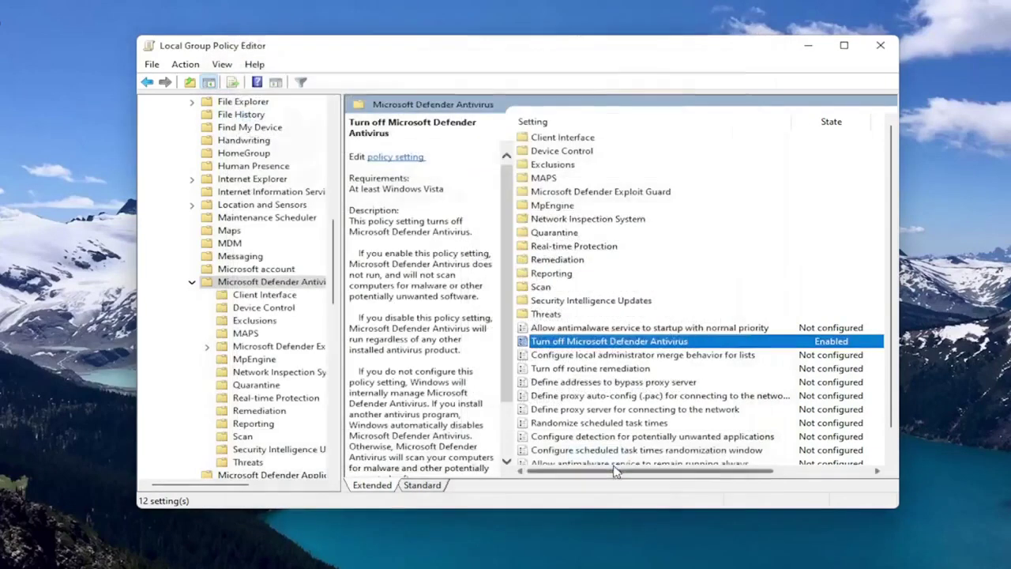
pyautogui.doubleClick(588, 347)
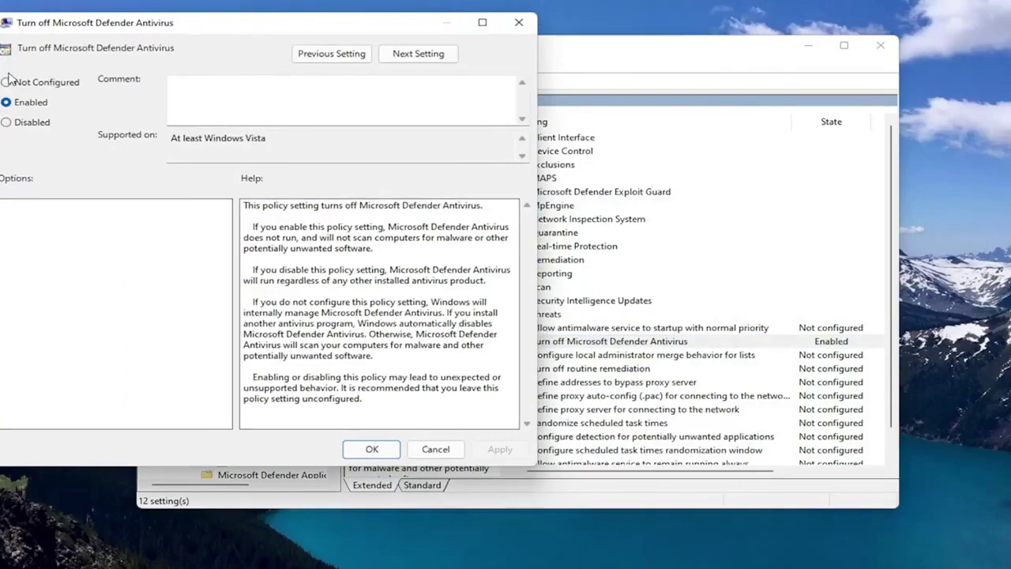
pyautogui.click(371, 449)
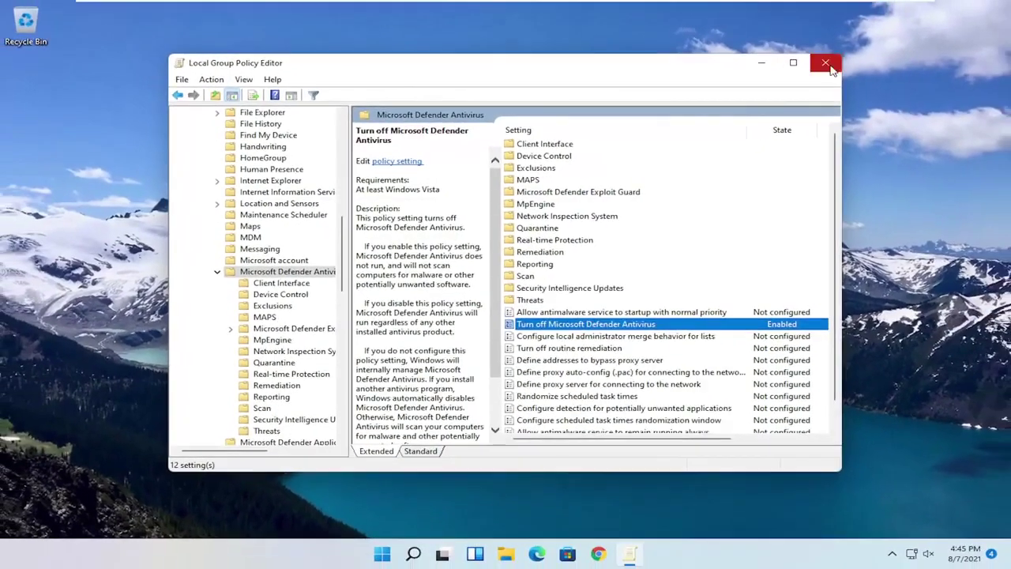
pyautogui.click(880, 45)
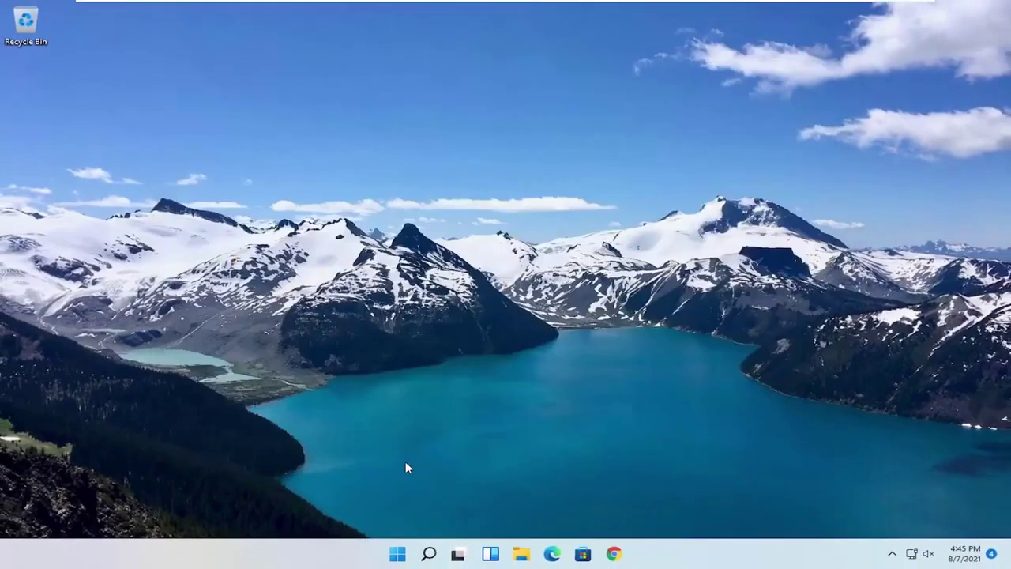
# Step: Search for 'regedit' and run Registry Editor as administrator, accepting the UAC prompt
pyautogui.click(428, 557)
pyautogui.write('reged')
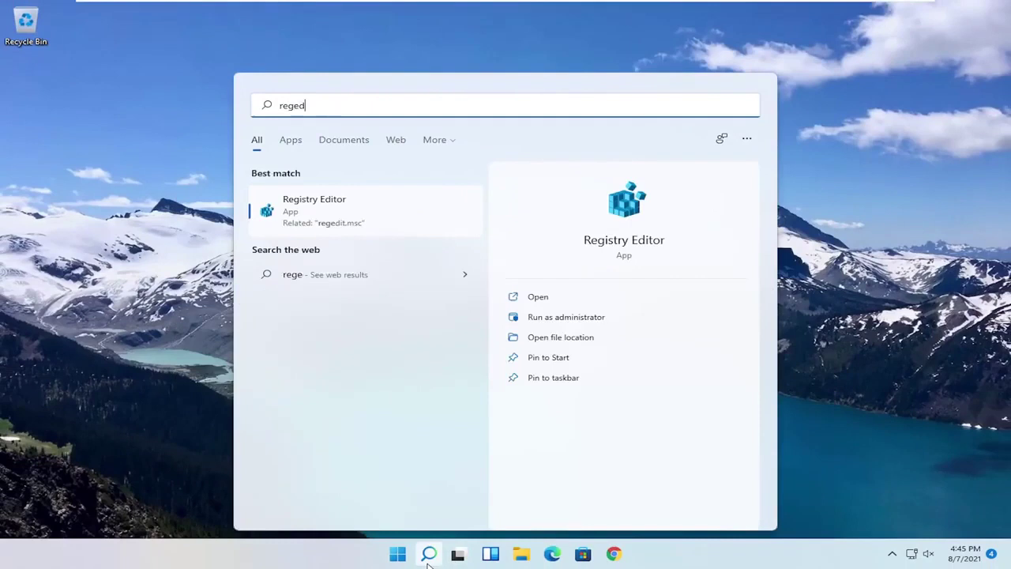
pyautogui.write('it')
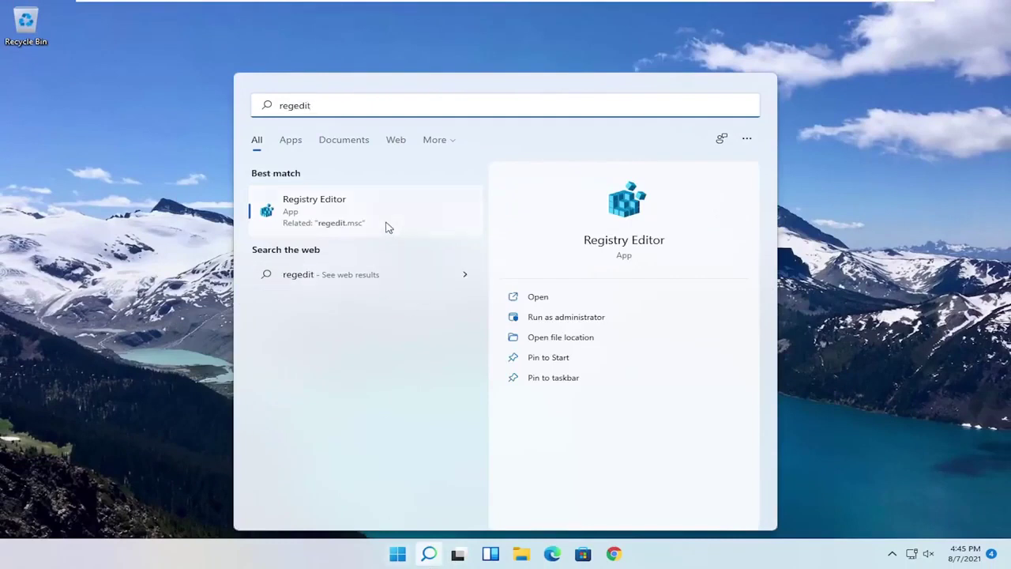
pyautogui.rightClick(318, 213)
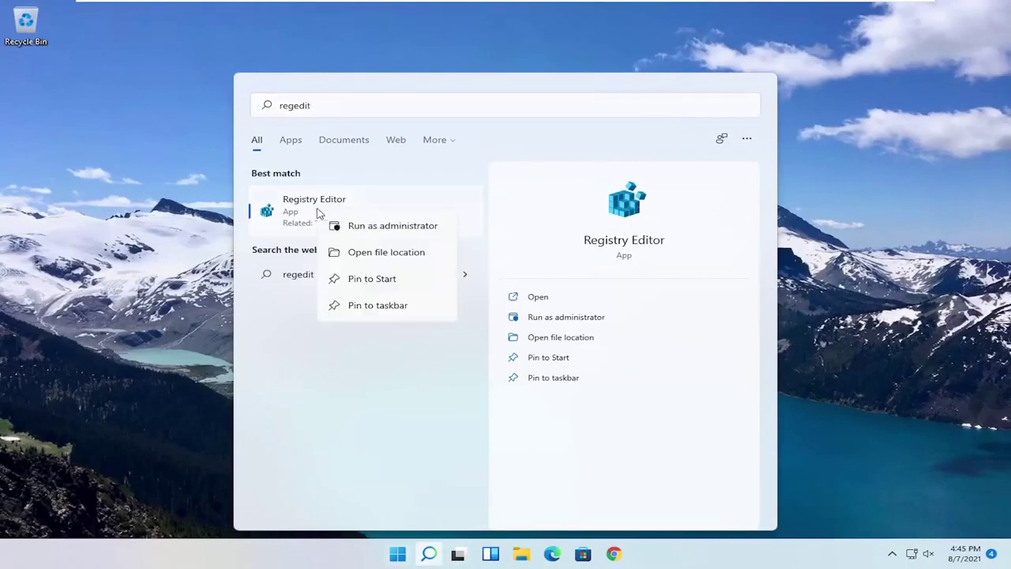
pyautogui.click(358, 227)
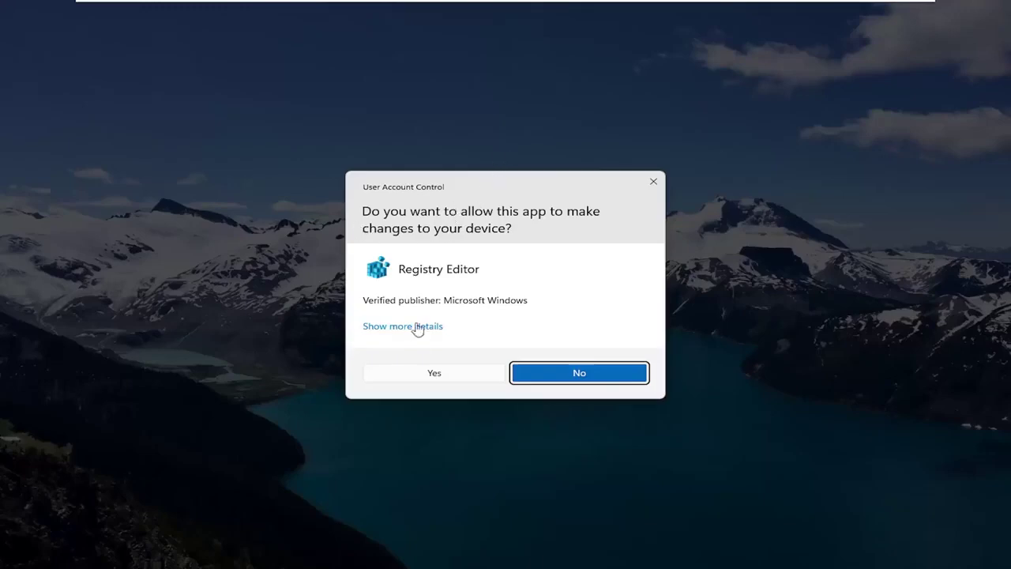
pyautogui.click(416, 378)
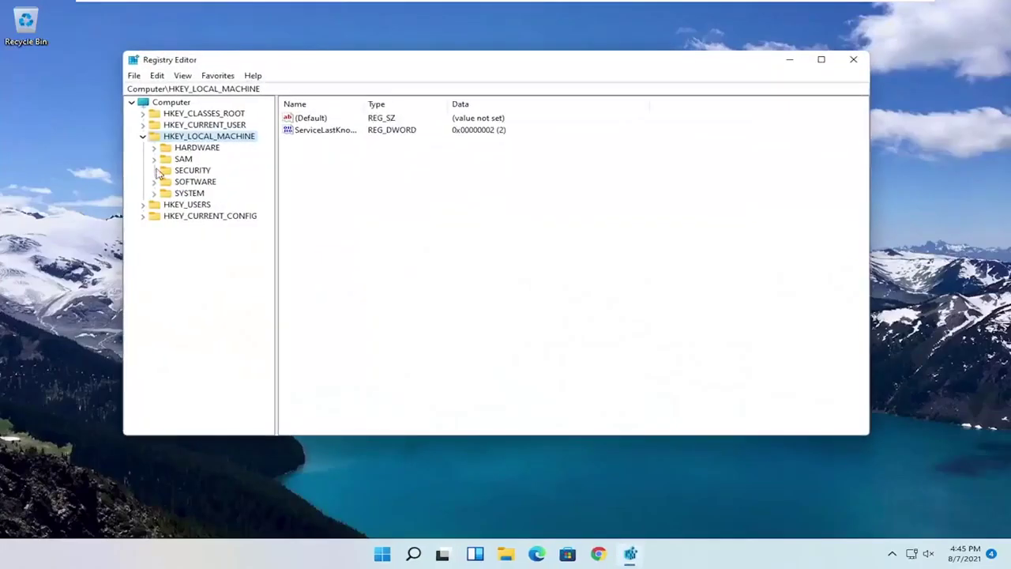
# Step: Collapse HKEY_LOCAL_MACHINE, select Computer, and cancel a registry export to the Desktop
pyautogui.click(143, 136)
pyautogui.click(158, 103)
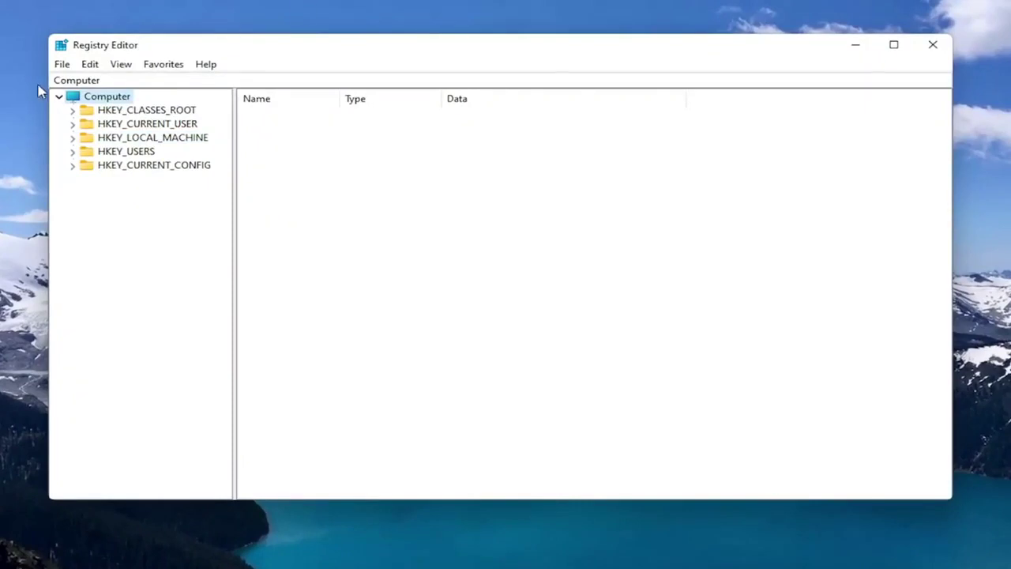
pyautogui.click(62, 64)
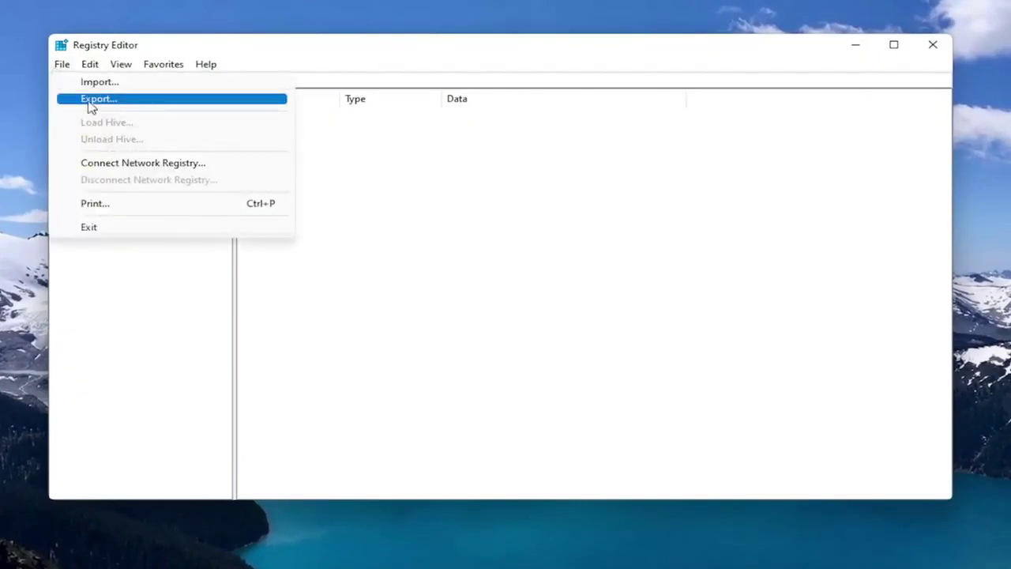
pyautogui.click(79, 100)
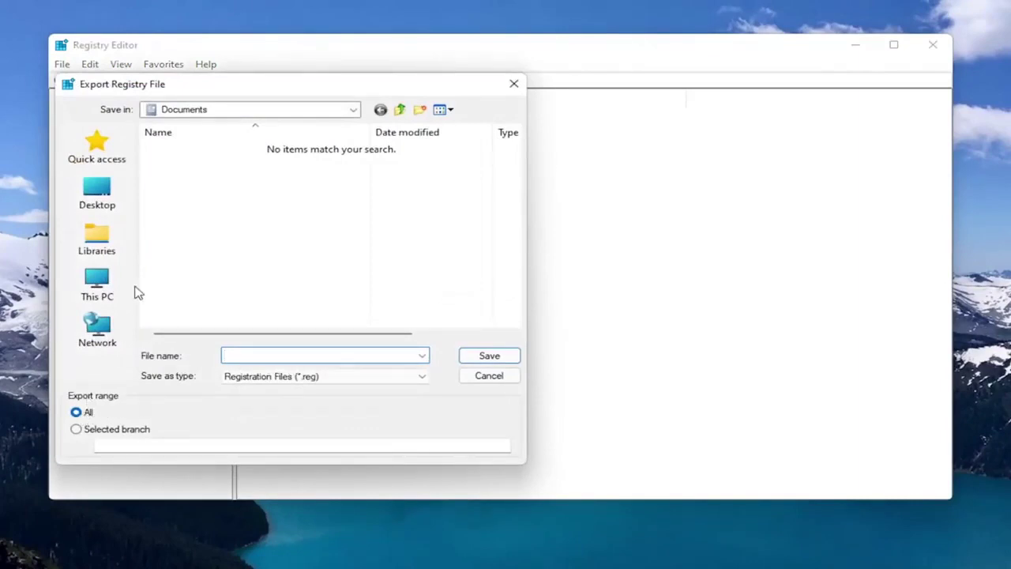
pyautogui.click(92, 196)
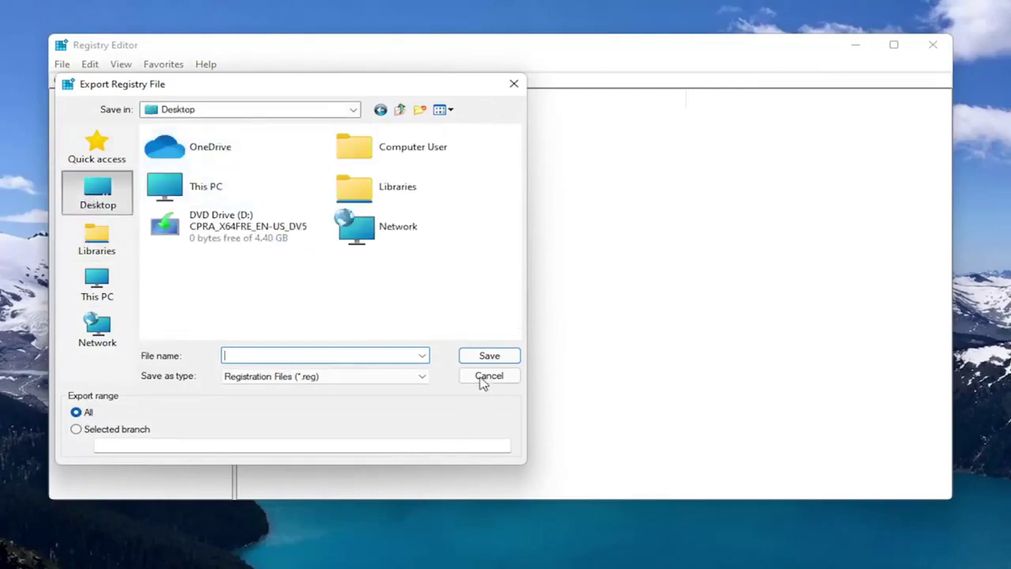
pyautogui.click(485, 377)
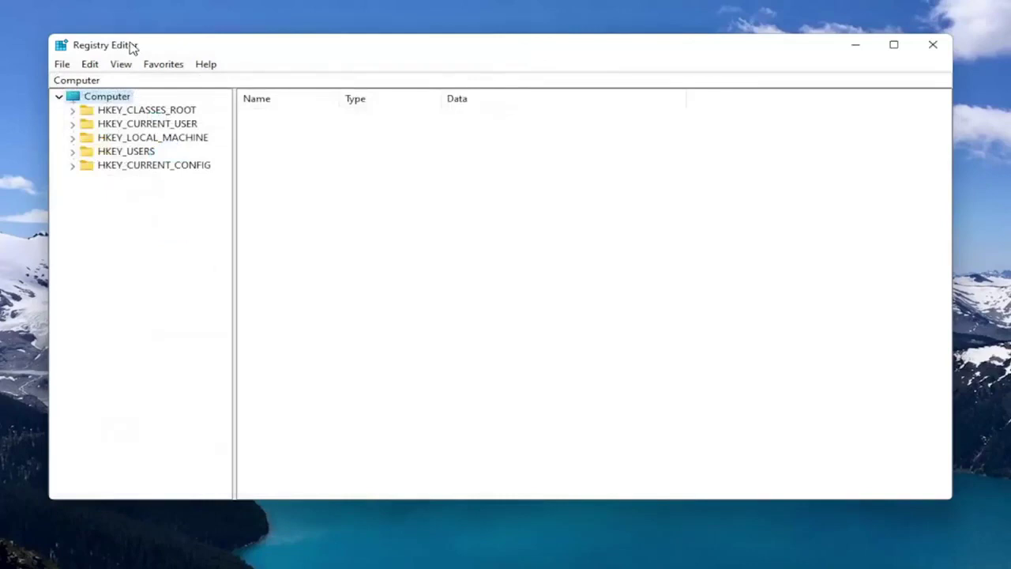
# Step: Start a registry import from the Desktop and cancel it
pyautogui.click(58, 66)
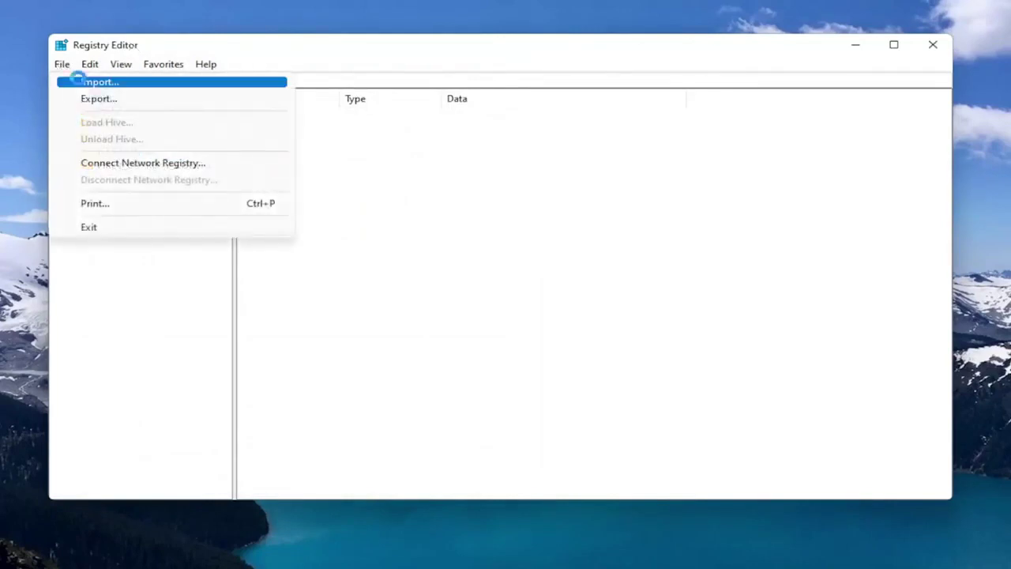
pyautogui.click(75, 79)
pyautogui.click(124, 207)
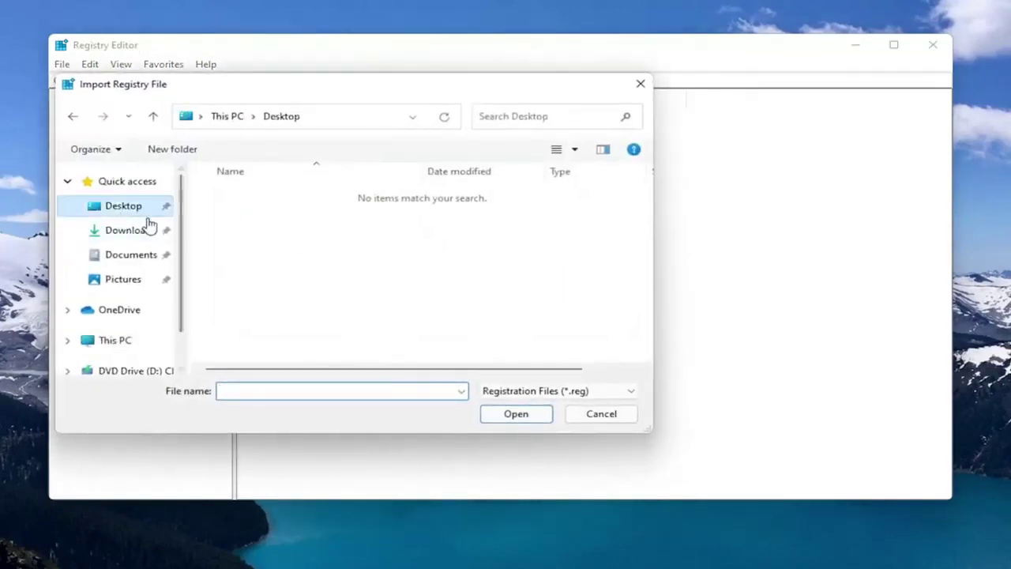
pyautogui.click(601, 413)
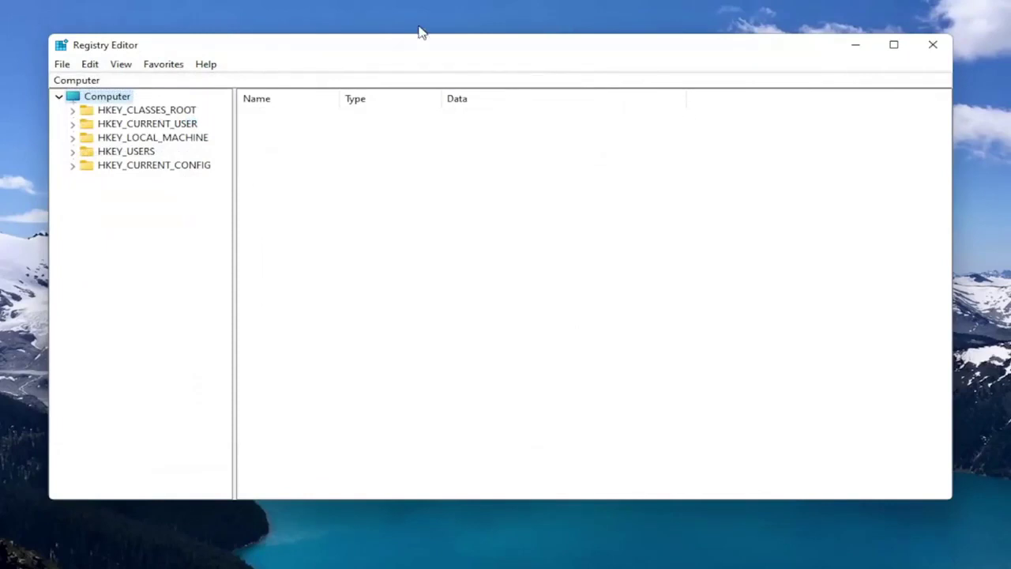
# Step: Go to HKEY_LOCAL_MACHINE\SOFTWARE\Policies\Microsoft\Windows Defender and view its DisableAntiSpyware value
pyautogui.click(180, 138)
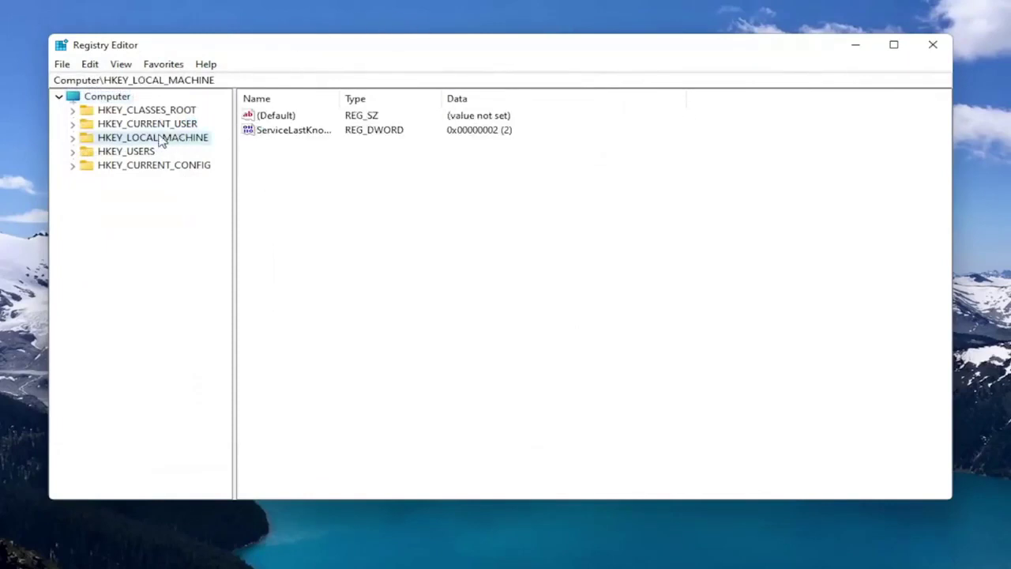
pyautogui.doubleClick(162, 138)
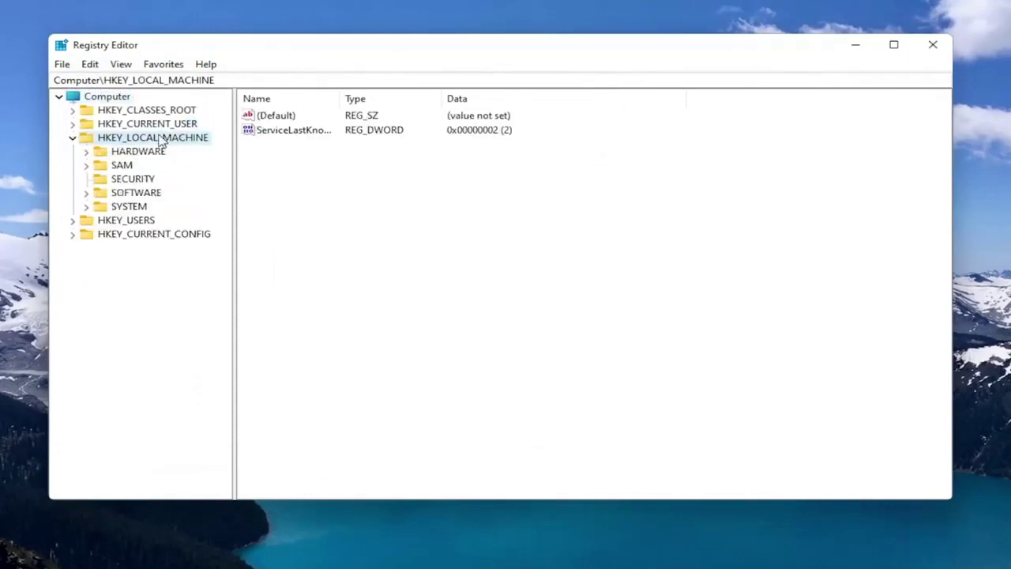
pyautogui.doubleClick(122, 194)
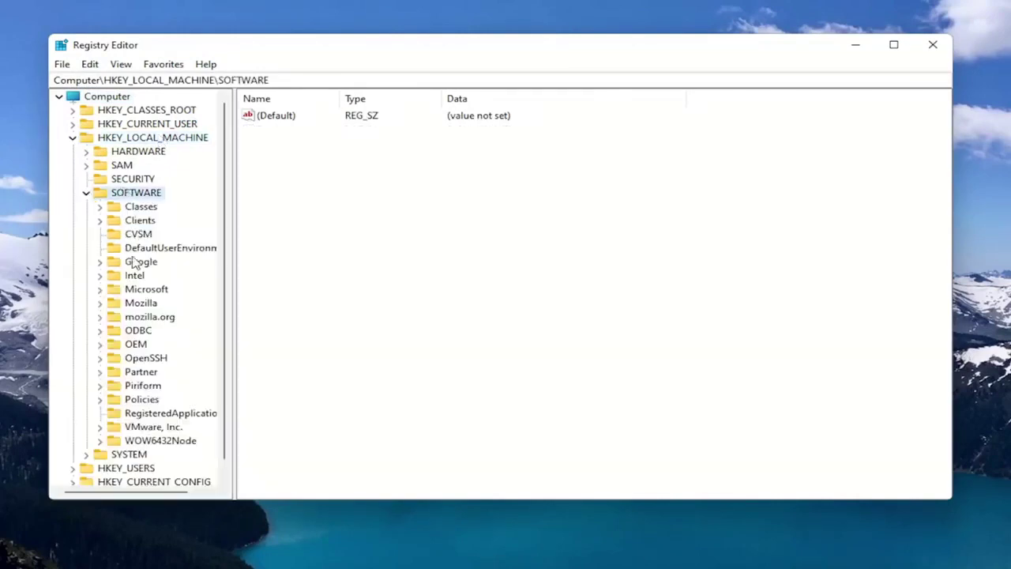
pyautogui.click(142, 400)
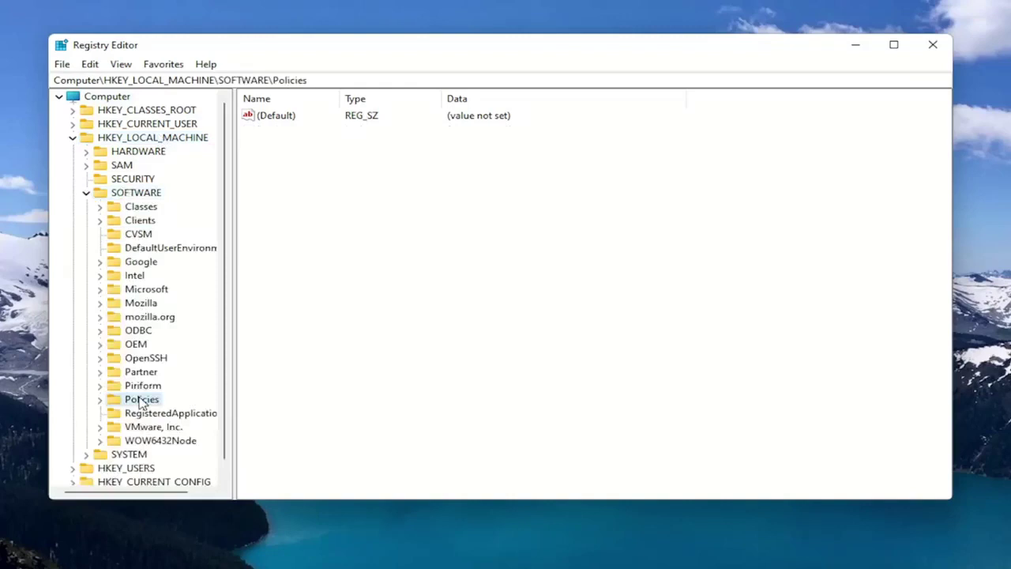
pyautogui.doubleClick(142, 400)
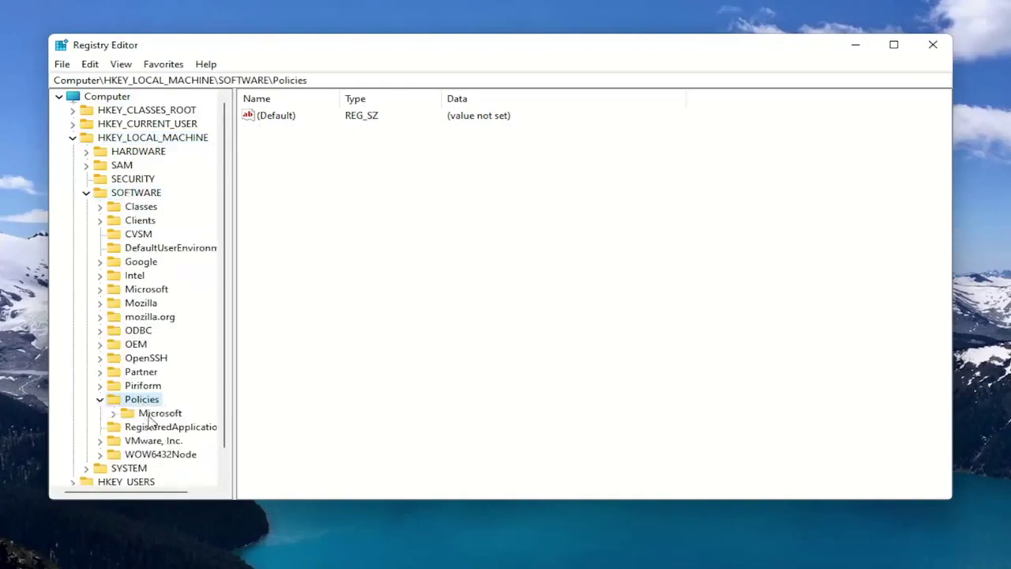
pyautogui.doubleClick(149, 419)
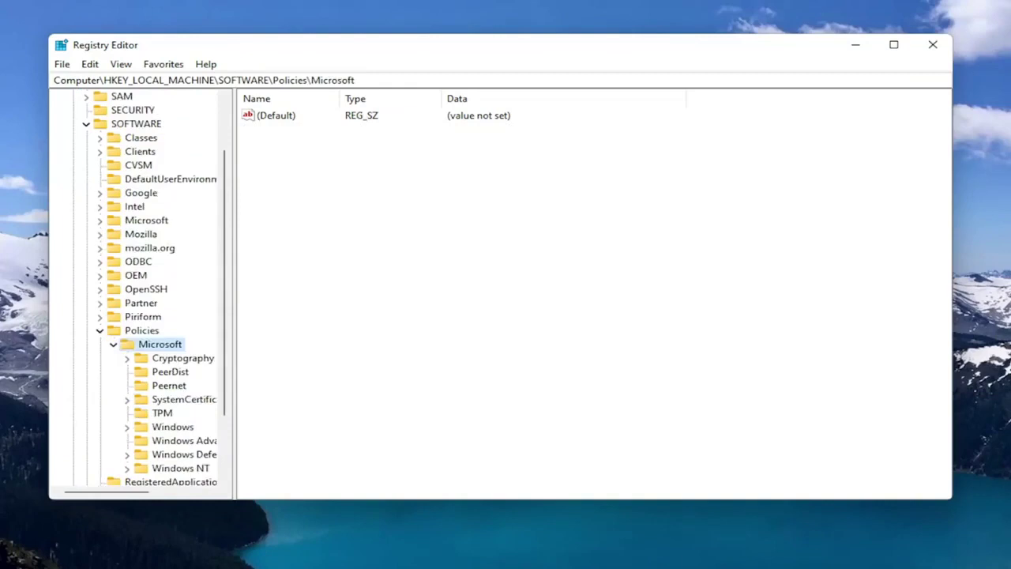
pyautogui.moveTo(234, 440); pyautogui.dragTo(320, 447)
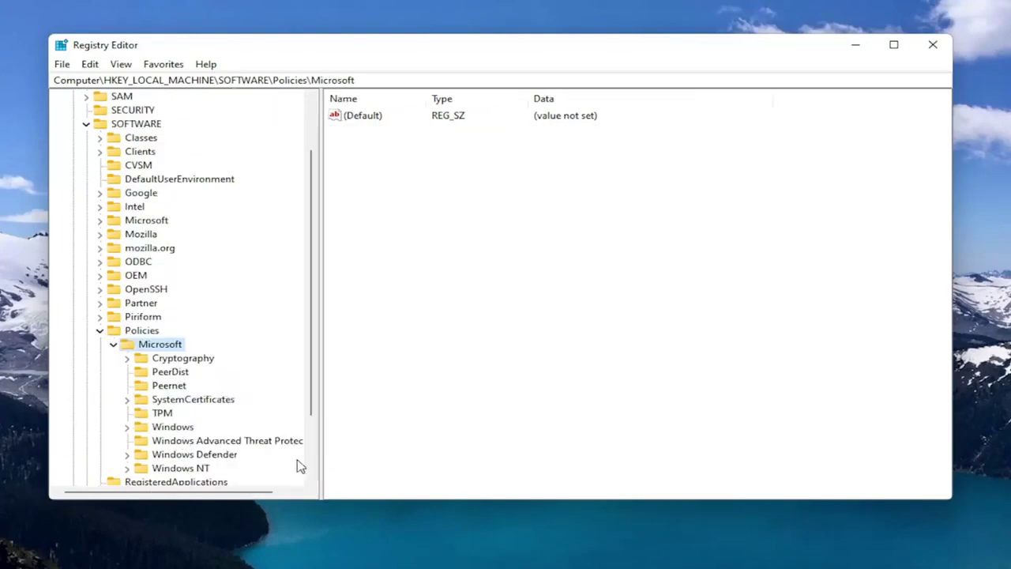
pyautogui.click(201, 455)
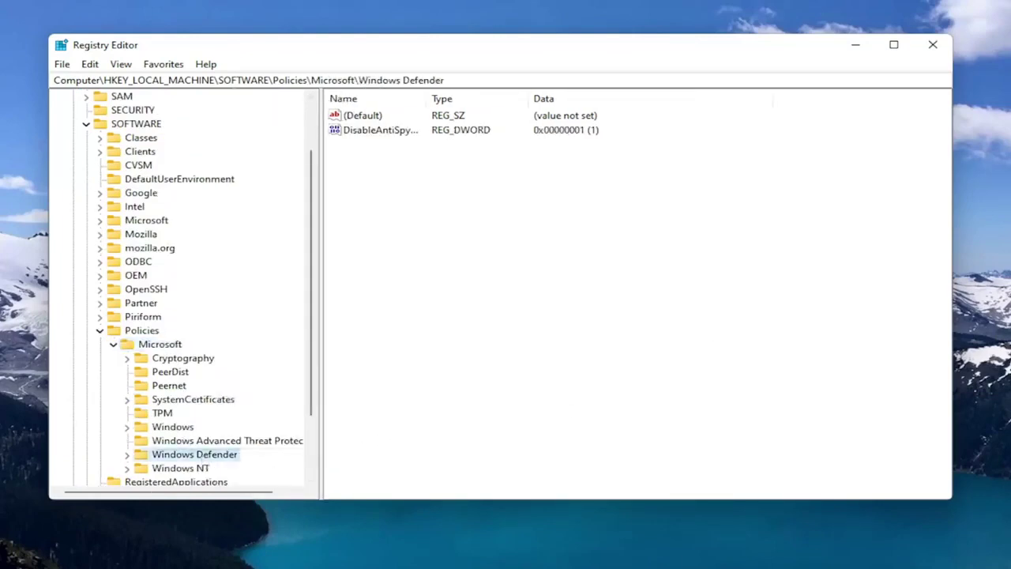
pyautogui.scroll(-1, 181, 450)
pyautogui.click(468, 214)
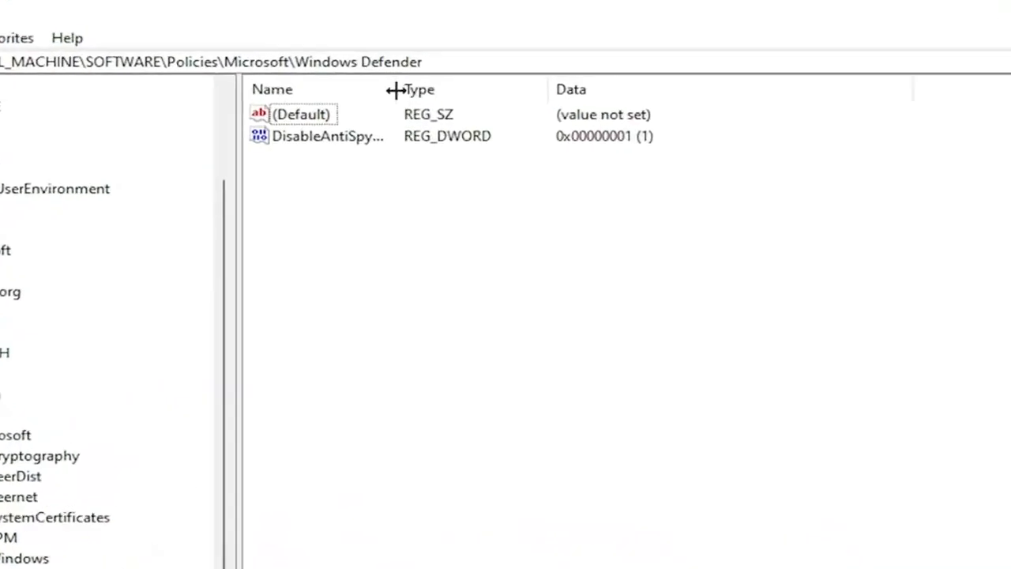
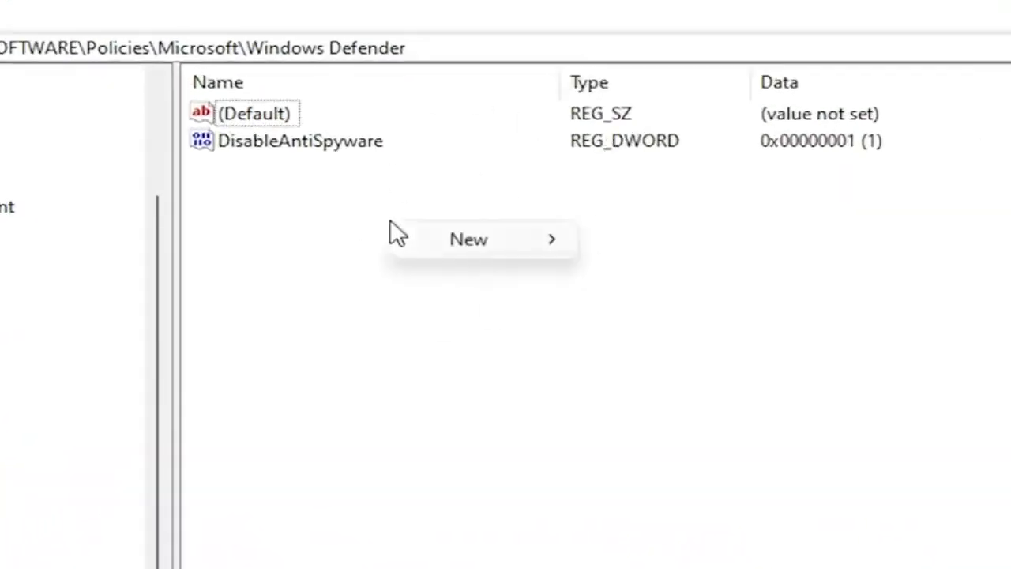
pyautogui.moveTo(491, 249)
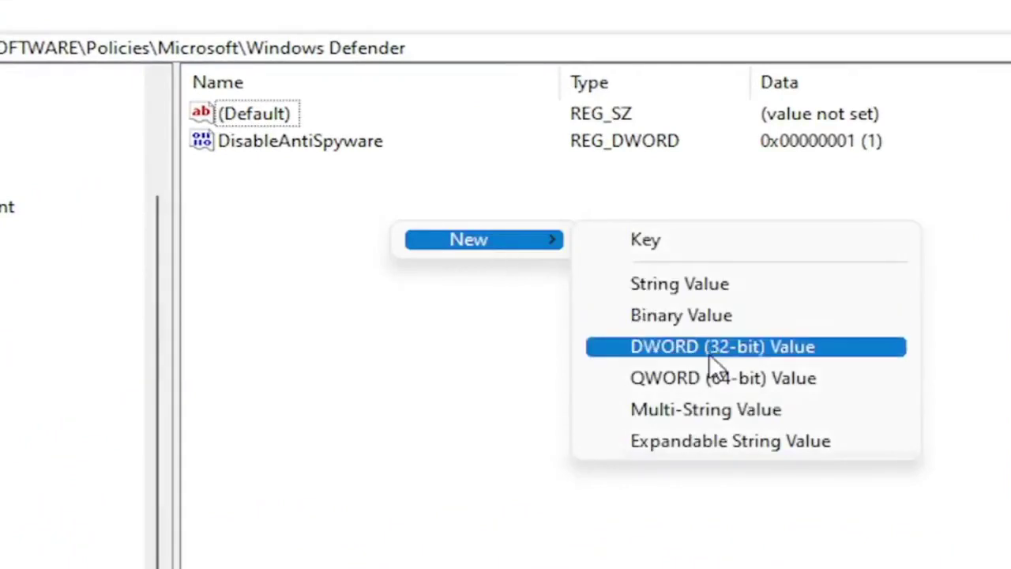
pyautogui.click(485, 372)
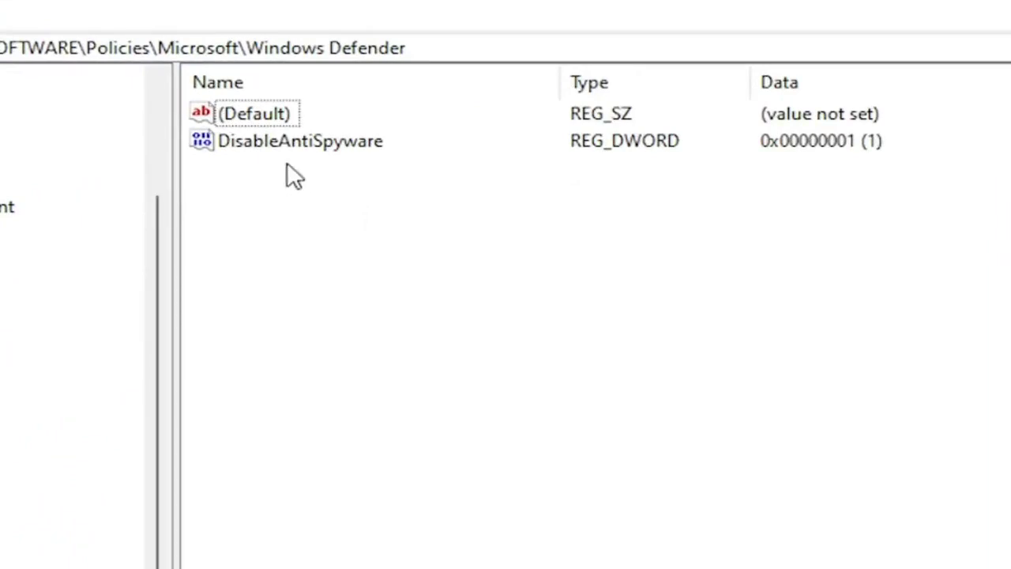
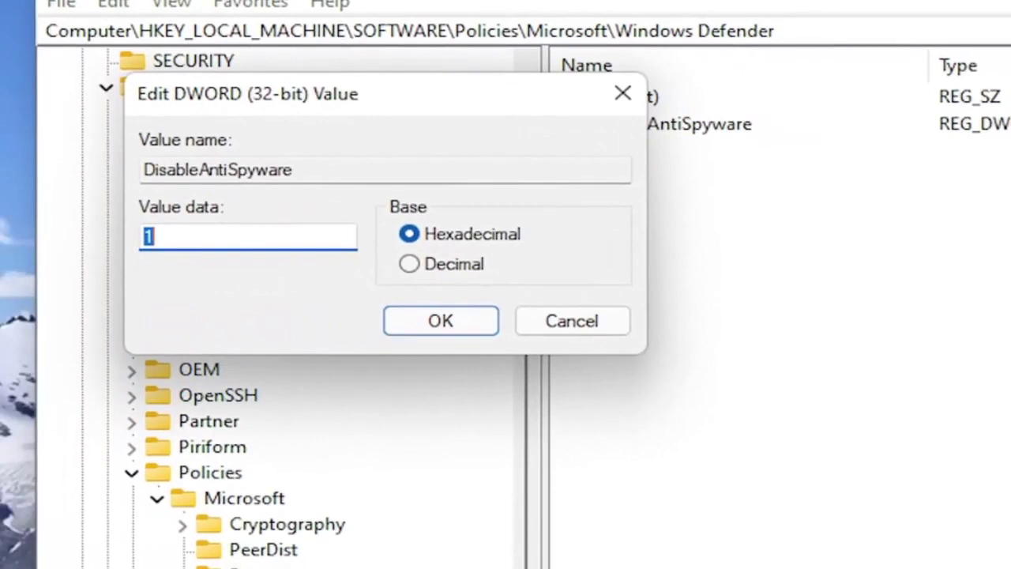
# Step: Enter 1 as the hexadecimal value data for DisableAntiSpyware
pyautogui.write('1')
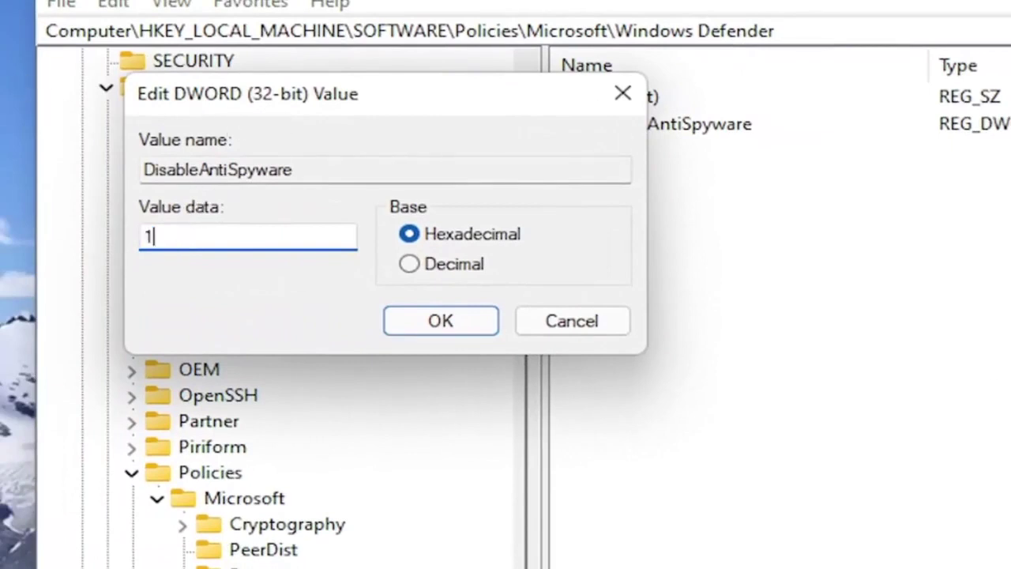
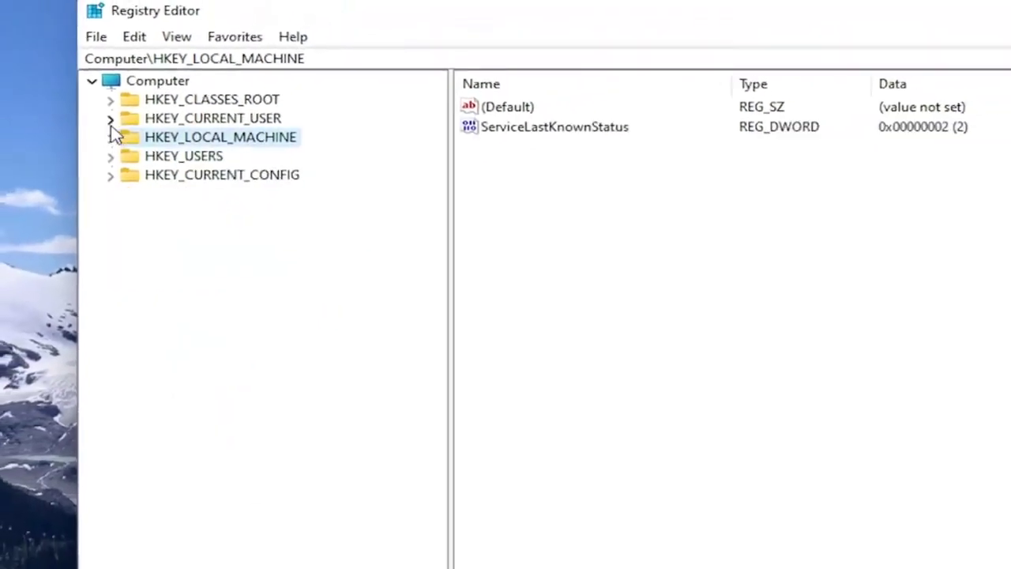
# Step: Close the Registry Editor window
pyautogui.click(1010, 34)
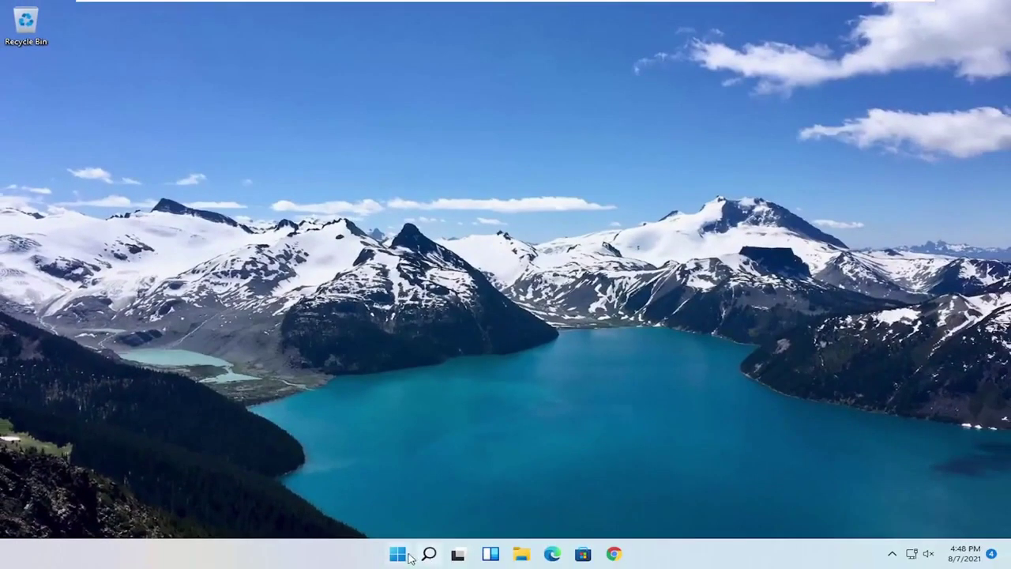
# Step: Restart the PC from the Start menu, then dismiss the Input Switch notification
pyautogui.rightClick(408, 557)
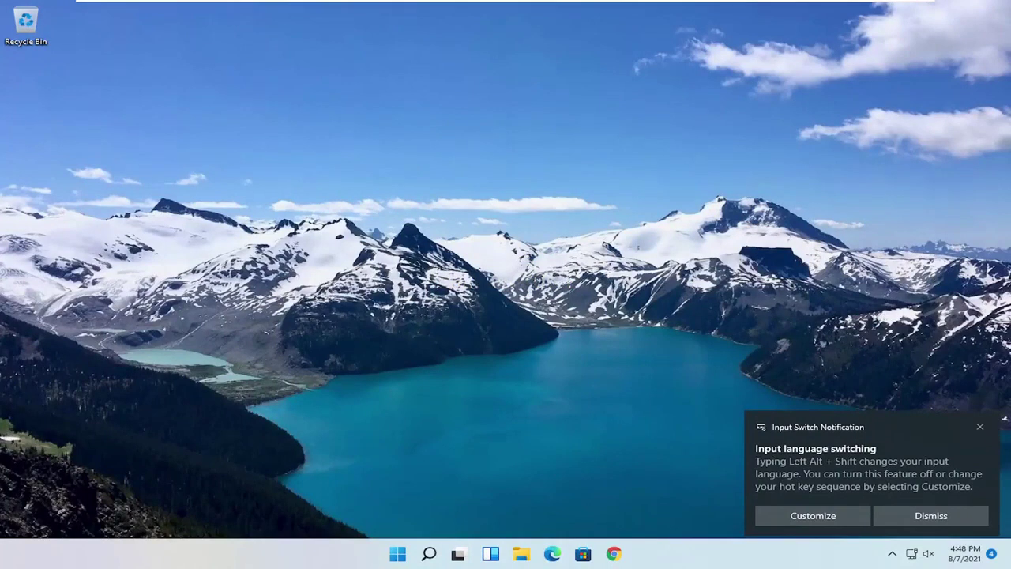
pyautogui.click(980, 427)
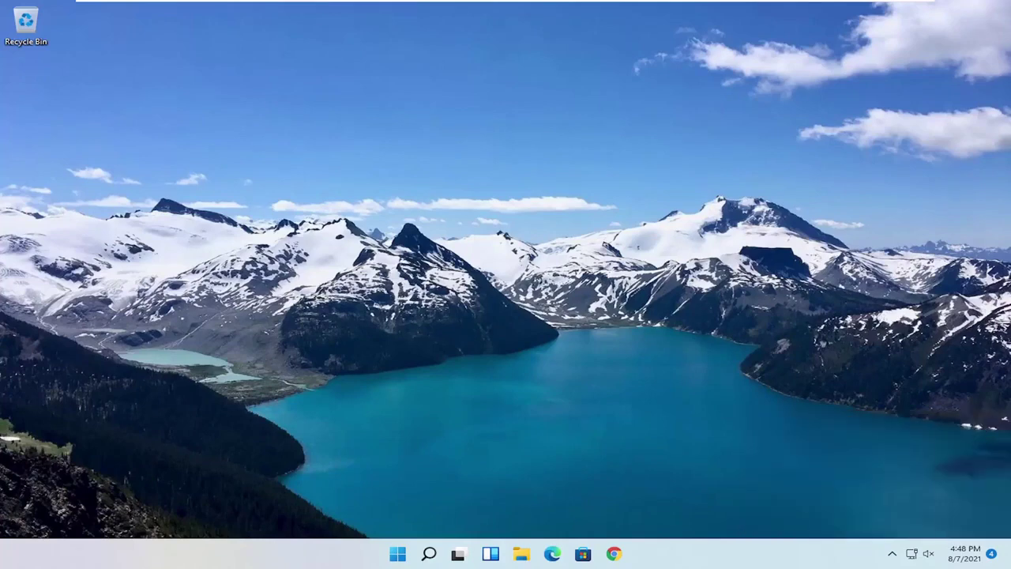